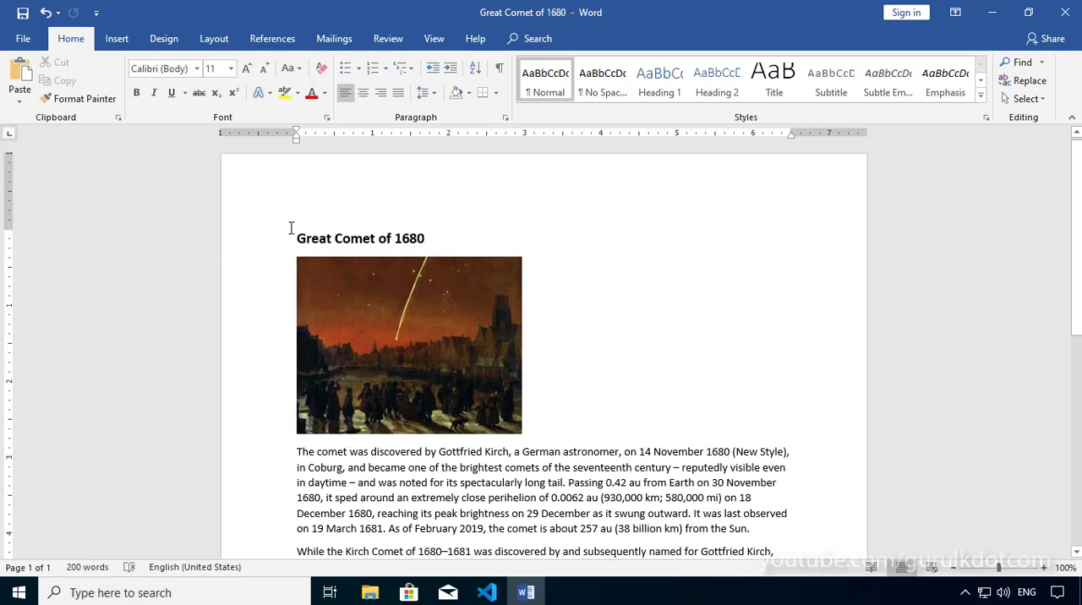
Step: Look through the Great Comet of 1680 document from the title to the last paragraph
scroll(571, 273, "down", 2)
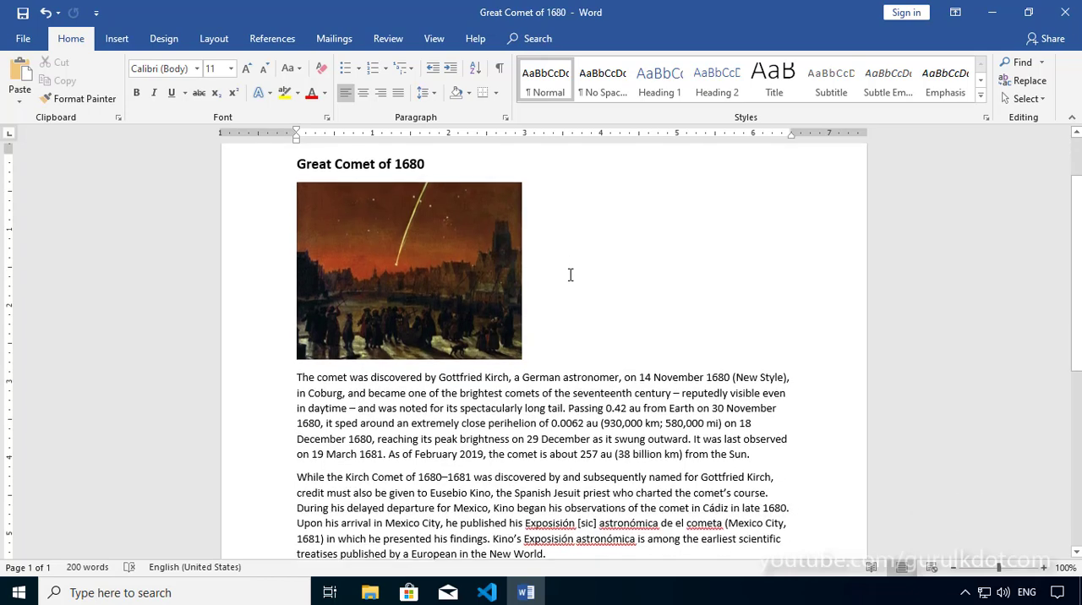
scroll(571, 275, "down", 7)
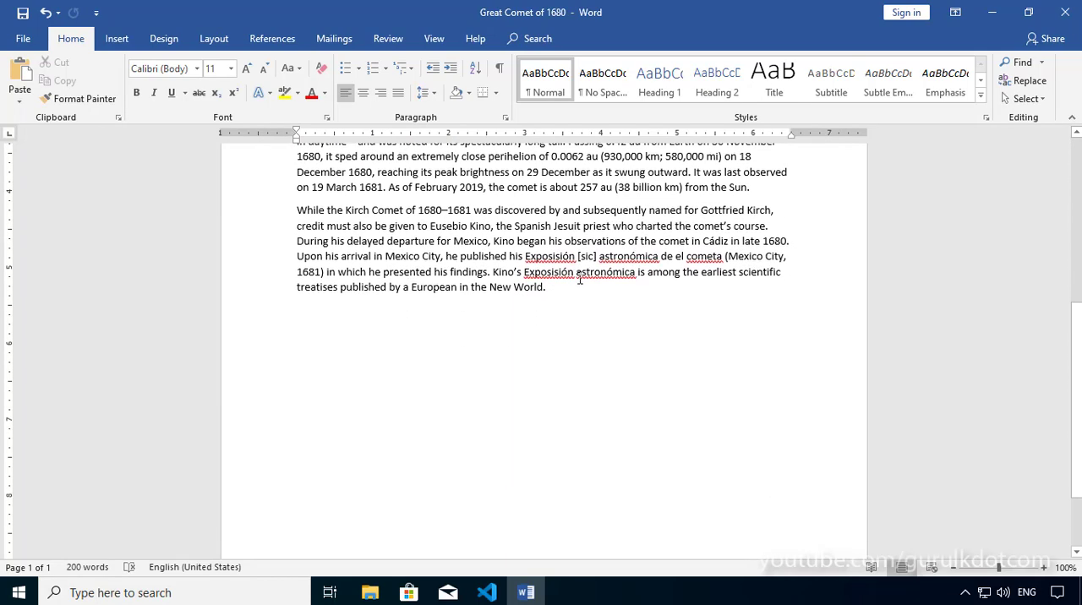
scroll(580, 281, "up", 8)
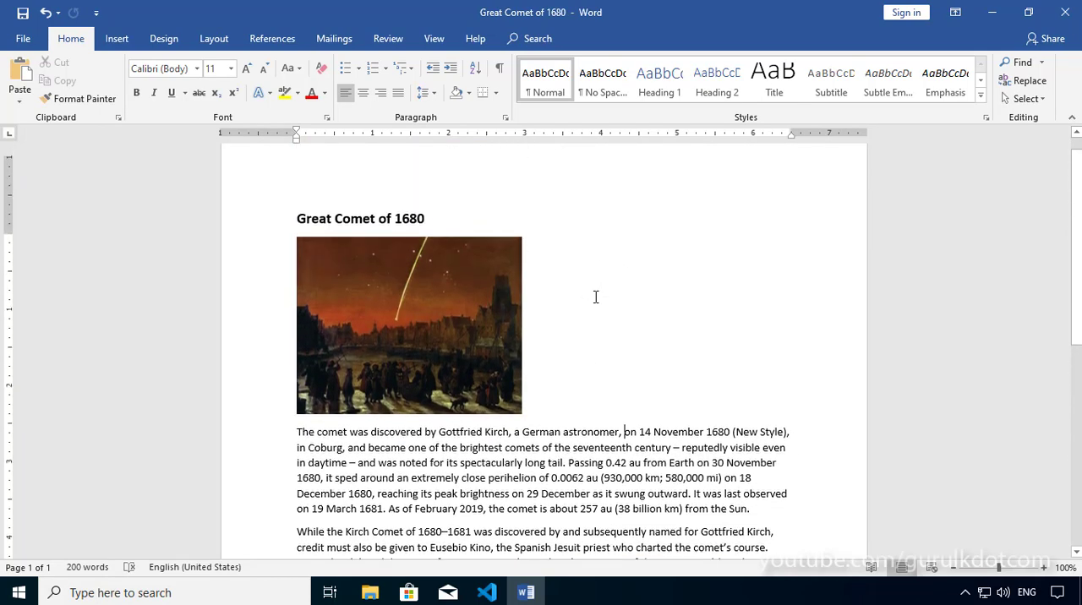
scroll(618, 275, "down", 3)
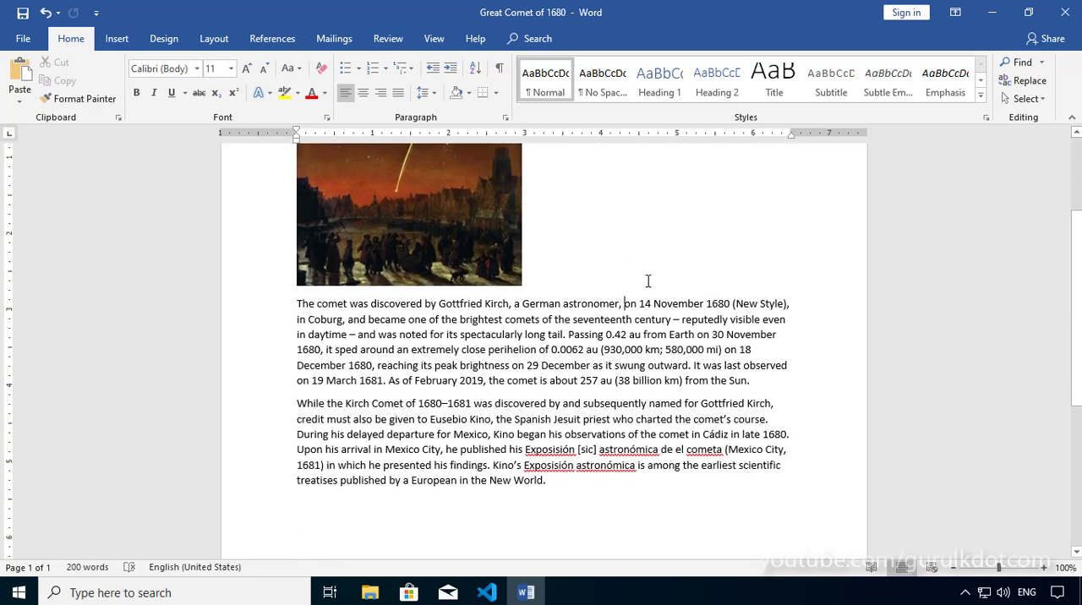
scroll(649, 280, "down", 4)
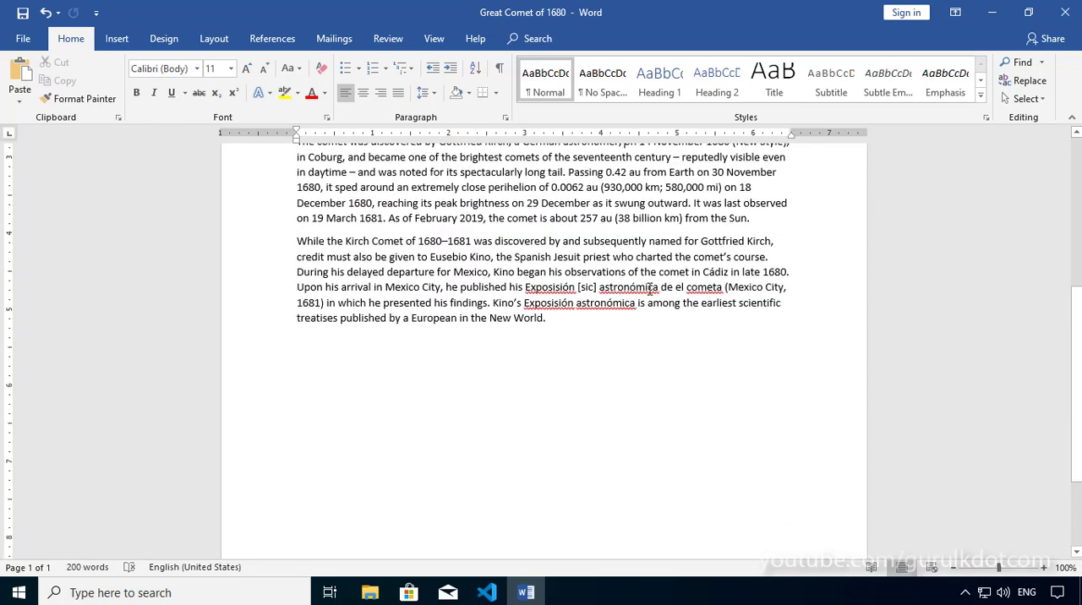
scroll(651, 287, "up", 8)
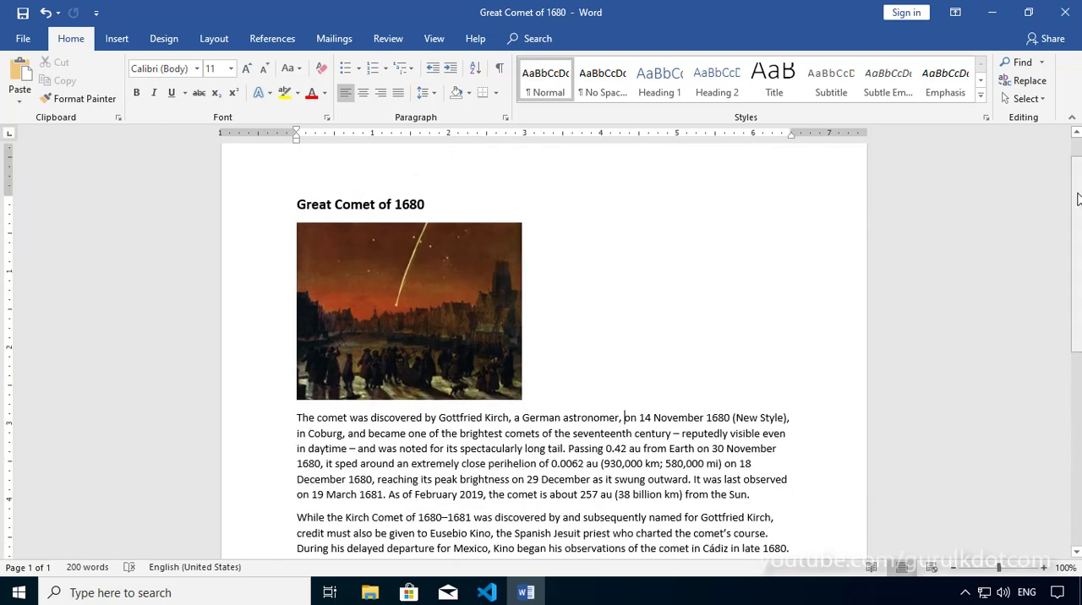
scroll(1078, 199, "up", 1)
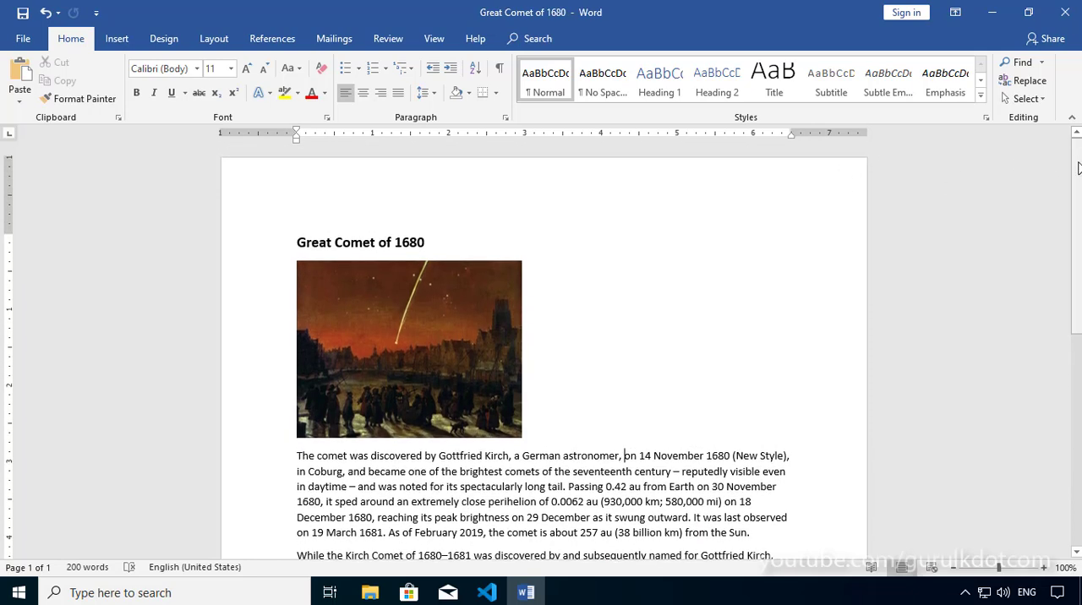
left_click_drag(1078, 169, 1052, 192)
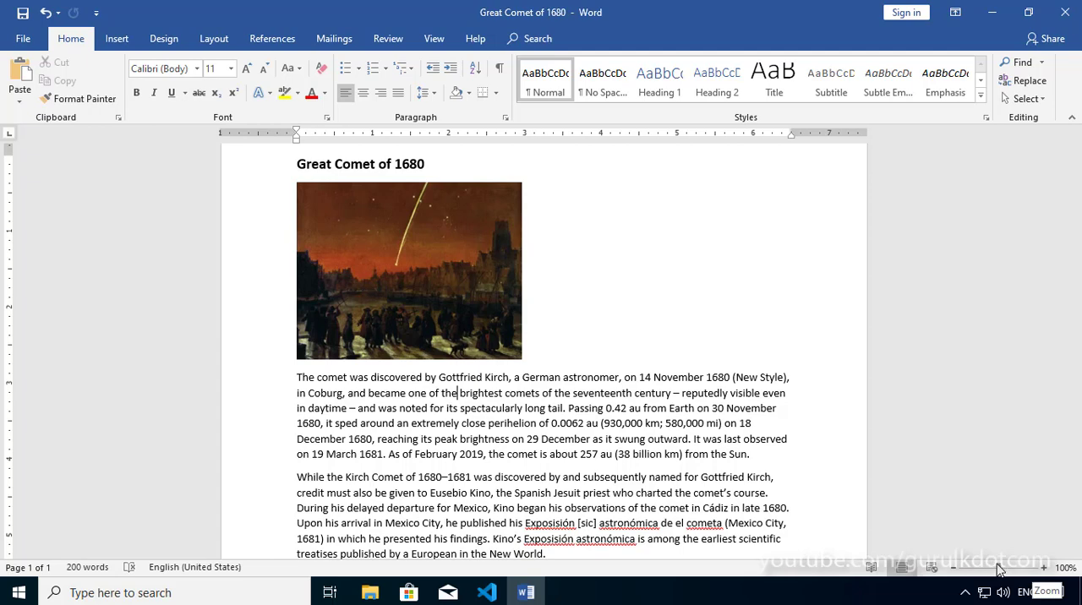
Step: Zoom the document view in to 120%
left_click(1045, 569)
left_click(1045, 569)
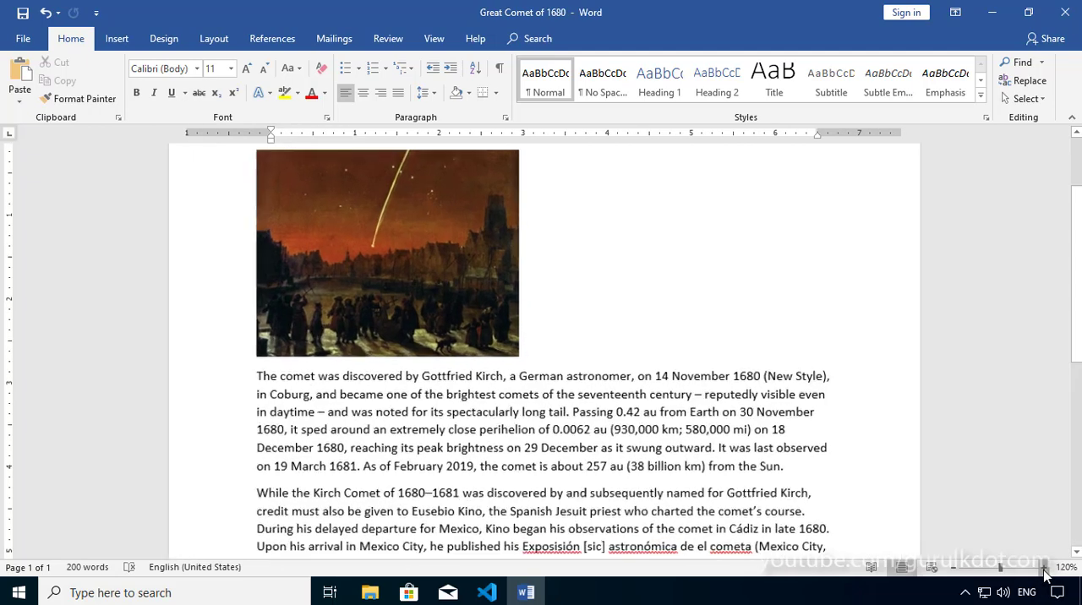
scroll(800, 480, "up", 1)
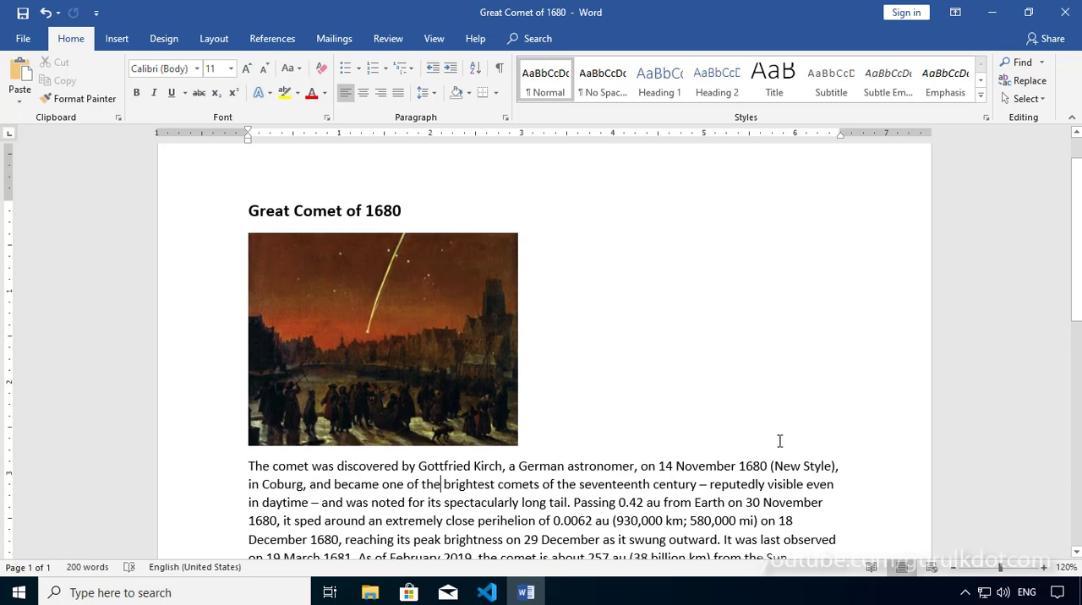
Step: Move the insertion point between the start and the end of the paragraph below the picture, finishing at its start
left_click(251, 470)
scroll(538, 450, "down", 3)
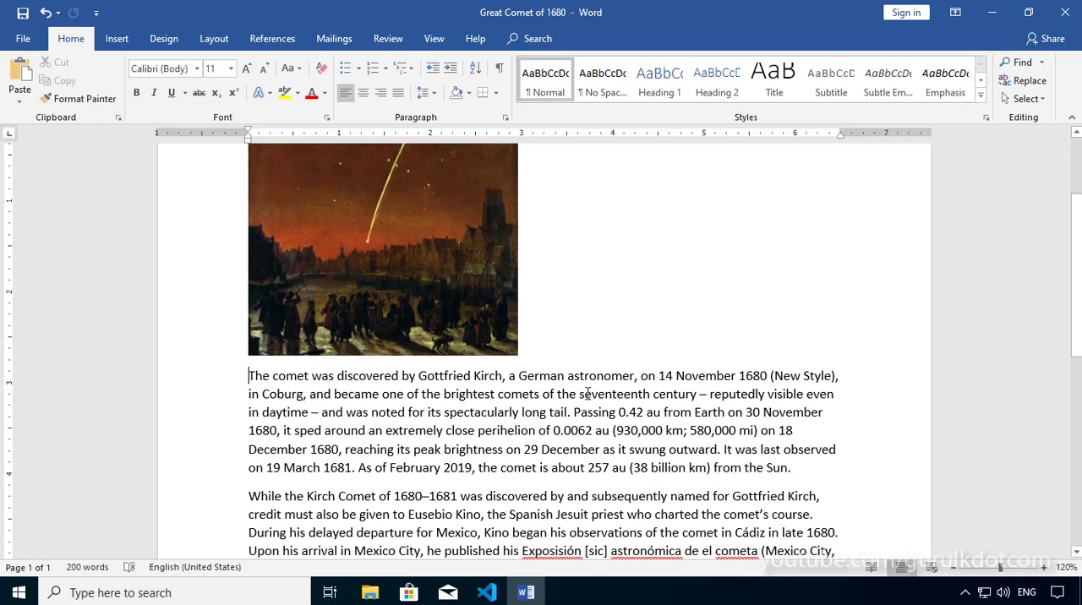
left_click(788, 468)
scroll(400, 490, "up", 1)
scroll(400, 491, "up", 3)
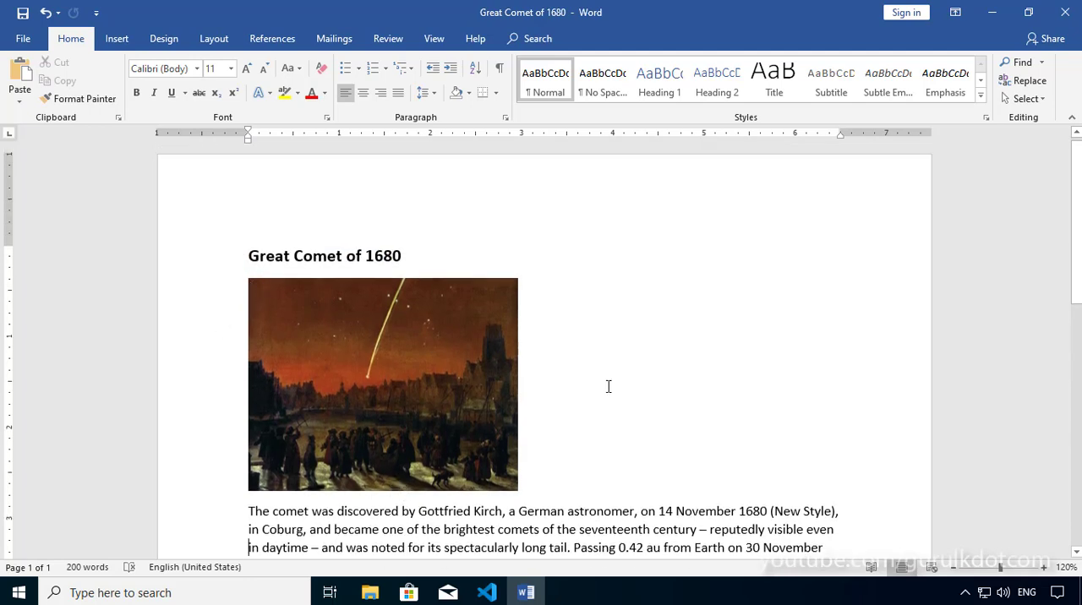
scroll(621, 395, "down", 1)
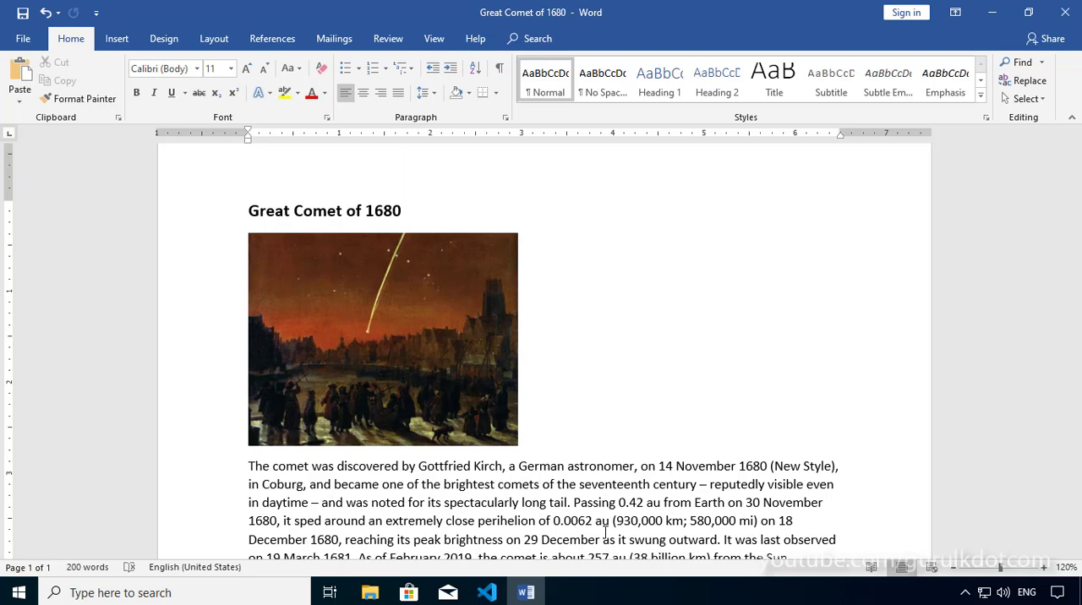
left_click(843, 506)
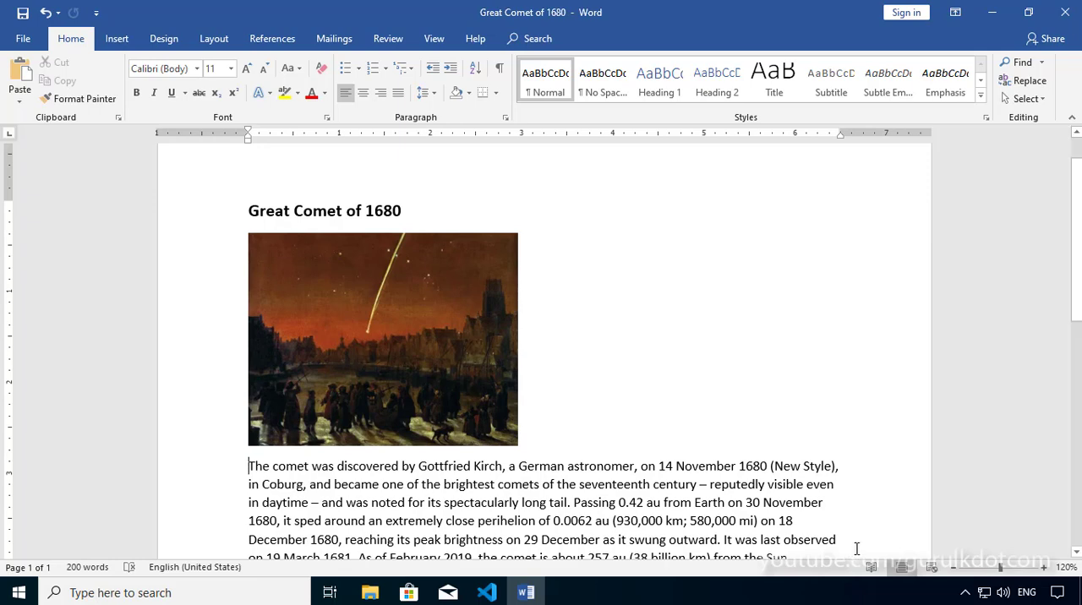
scroll(850, 551, "down", 2)
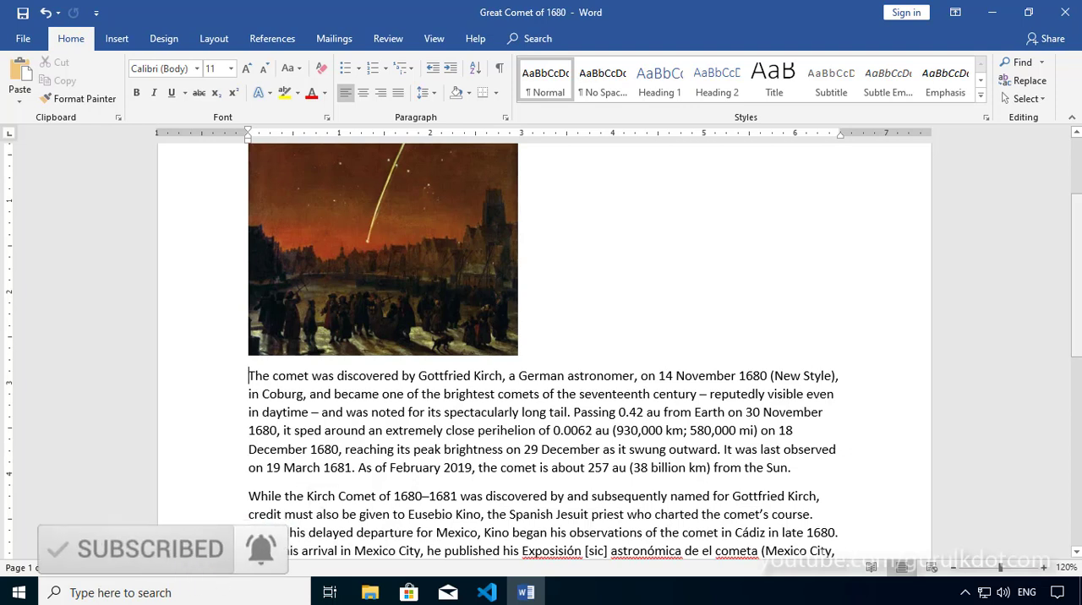
Step: Move the insertion point three lines down and then six words forward in the first body paragraph
key("Down")
key("Down")
key("Down")
key("Down")
key("Down")
key("Down")
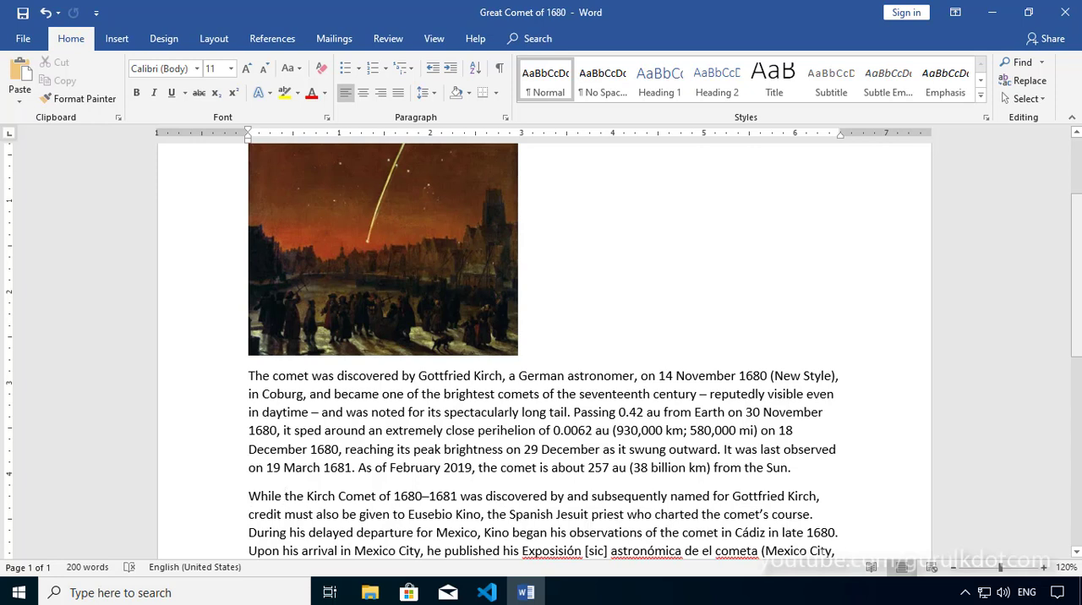
key("ctrl+Right")
key("ctrl+Right")
key("ctrl+Right")
key("ctrl+Right")
key("ctrl+Right")
key("ctrl+Right")
Step: Move the insertion point back word by word through the first body paragraph
key("ctrl+Left")
key("ctrl+Left")
key("ctrl+Left")
key("ctrl+Left")
key("Left")
key("ctrl+Left")
key("ctrl+Left")
key("ctrl+Left")
Step: Move the insertion point up by paragraph and by line, selecting and releasing the paragraph mark after "from the Sun."
key("ctrl+Up")
key("Up")
key("Up")
key("Up")
key("Up")
key("Up")
key("Up")
key("shift+Left")
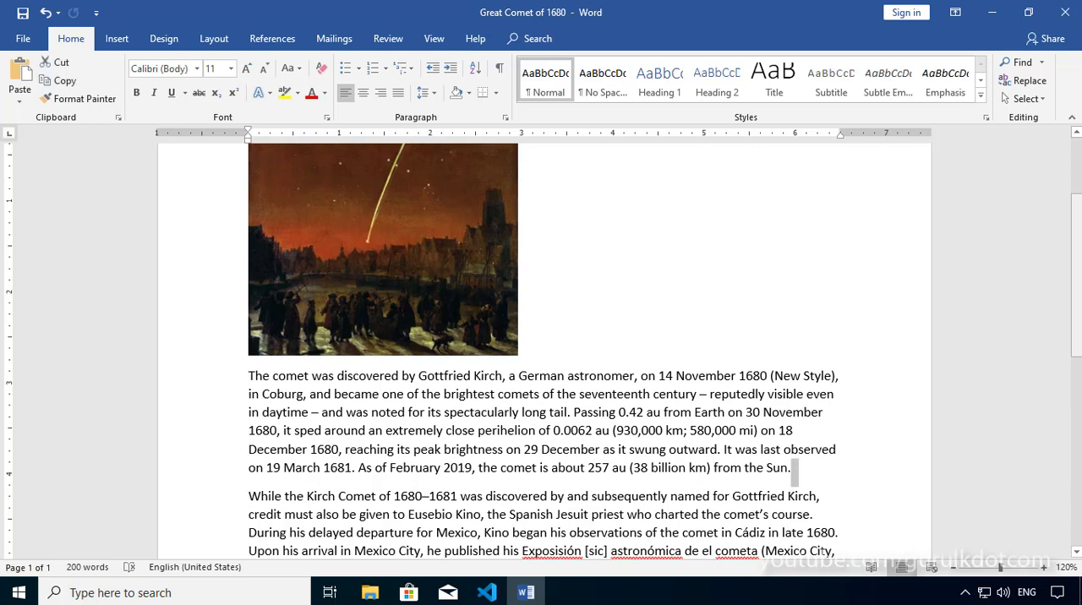
key("Right")
key("Up")
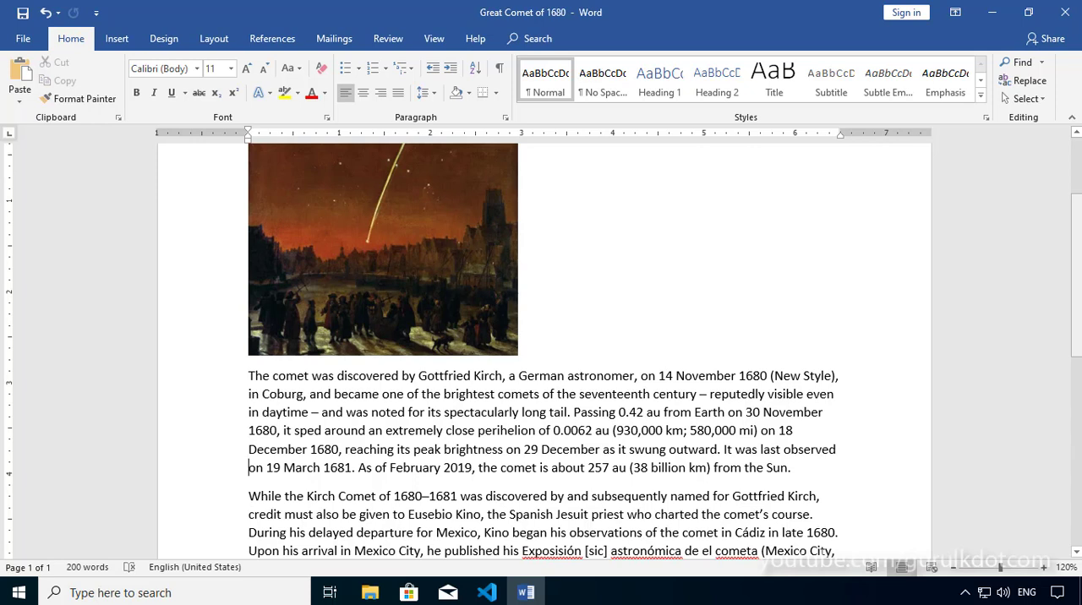
key("Up")
Step: Select the whole second body paragraph from its end back to its start, then clear the selection
scroll(389, 482, "up", 1)
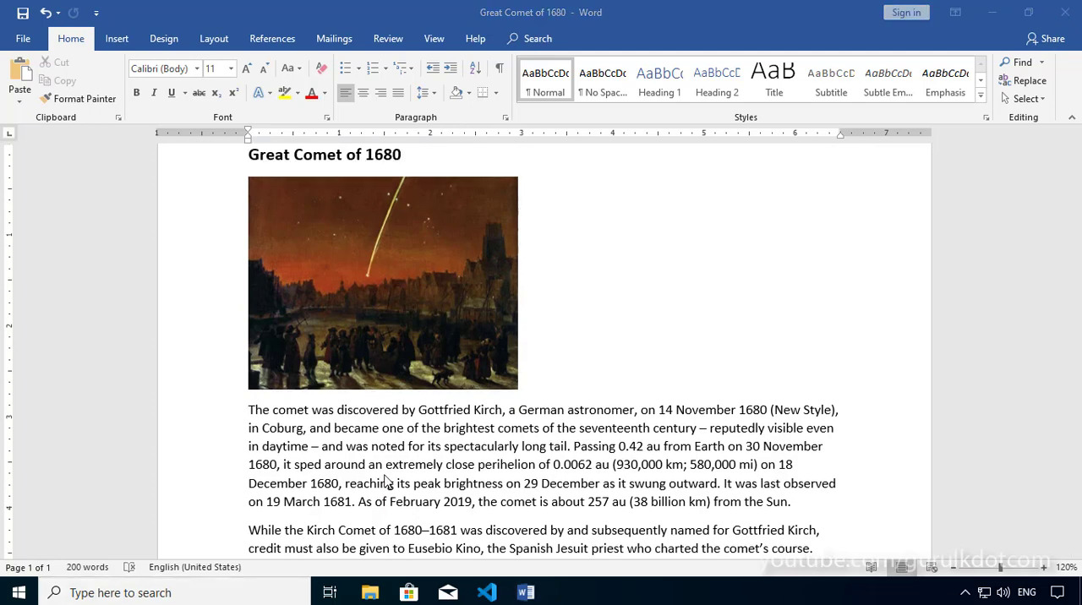
left_click(573, 411)
scroll(548, 438, "down", 2)
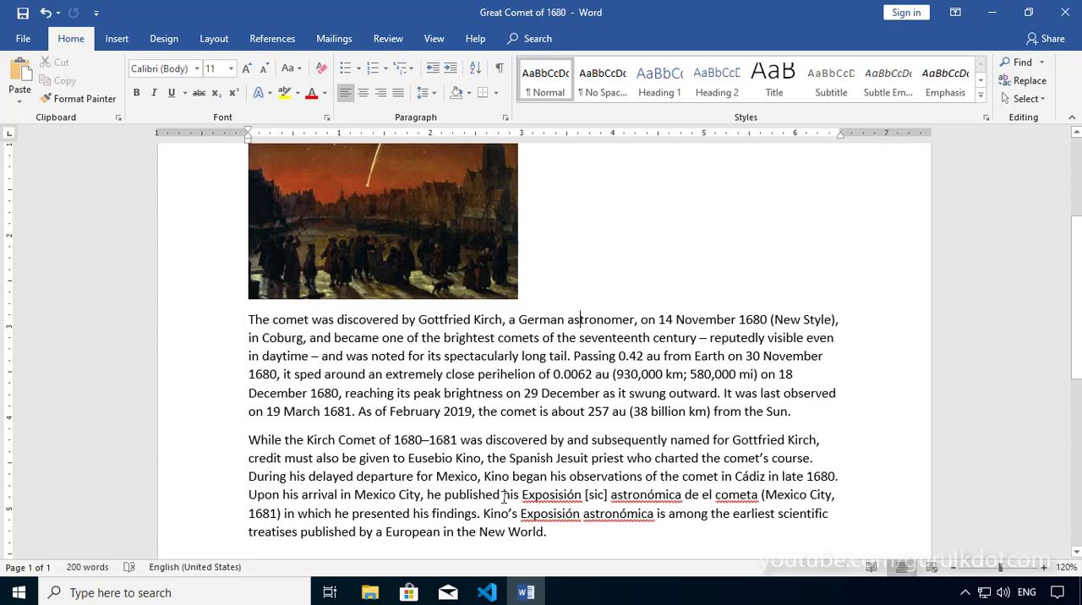
scroll(628, 501, "down", 2)
left_click(623, 442)
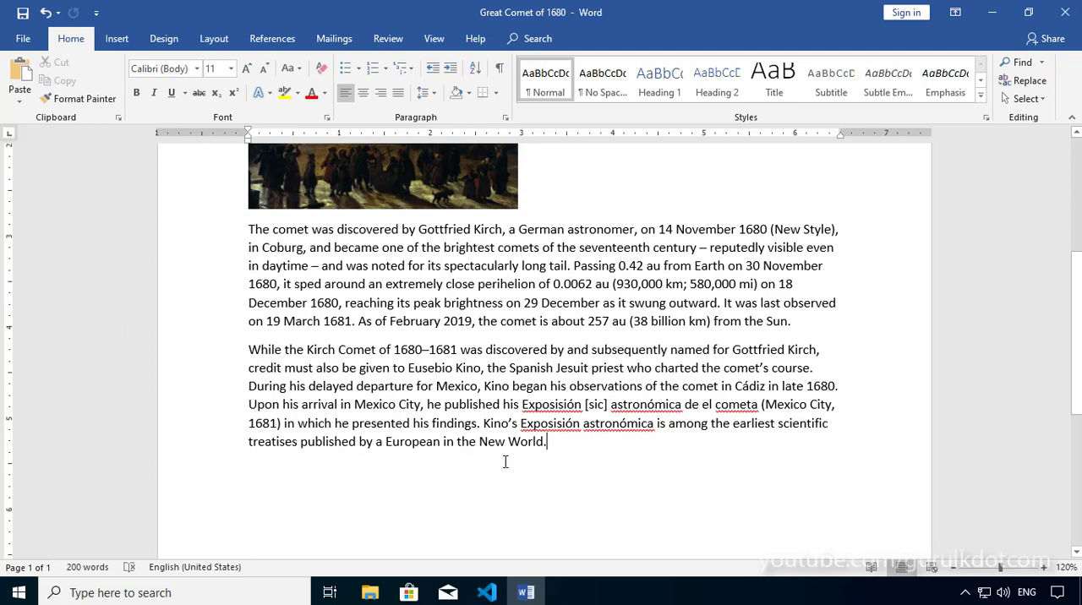
left_click_drag(546, 442, 248, 349)
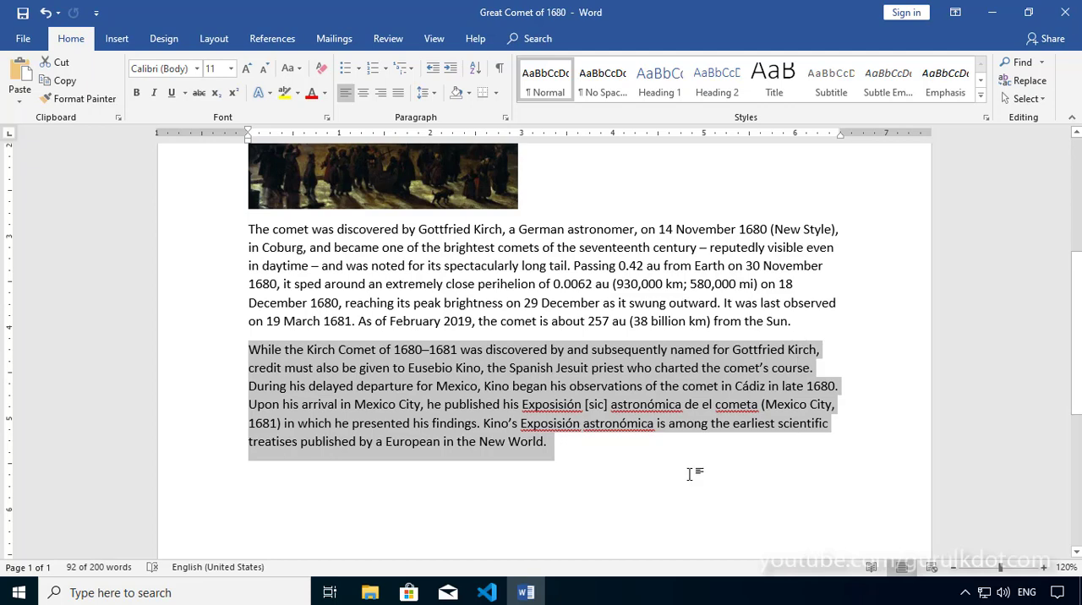
left_click(276, 302)
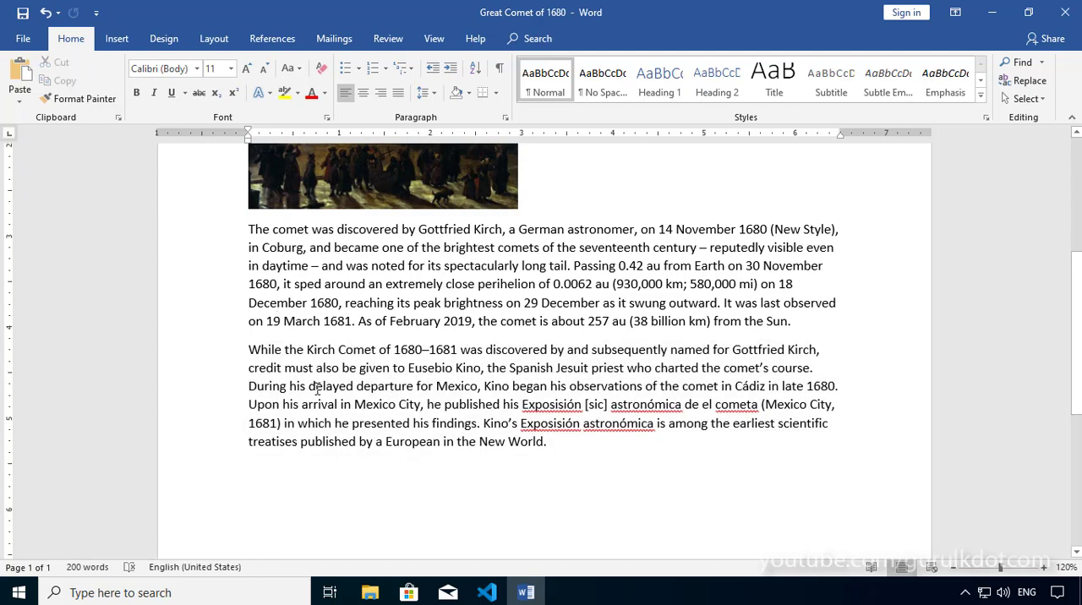
Step: Place the insertion point before "While the Kirch Comet" and select the second body paragraph line by line to its end
key("Down")
key("ctrl+Down")
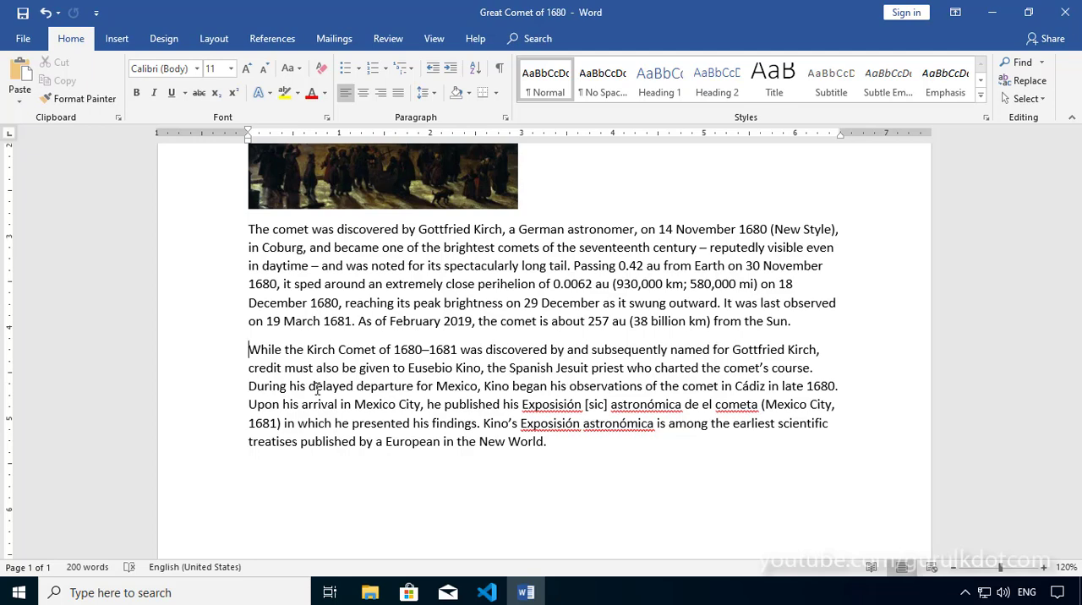
key("shift+Down")
key("shift+Down")
key("shift+Down")
key("shift+Down")
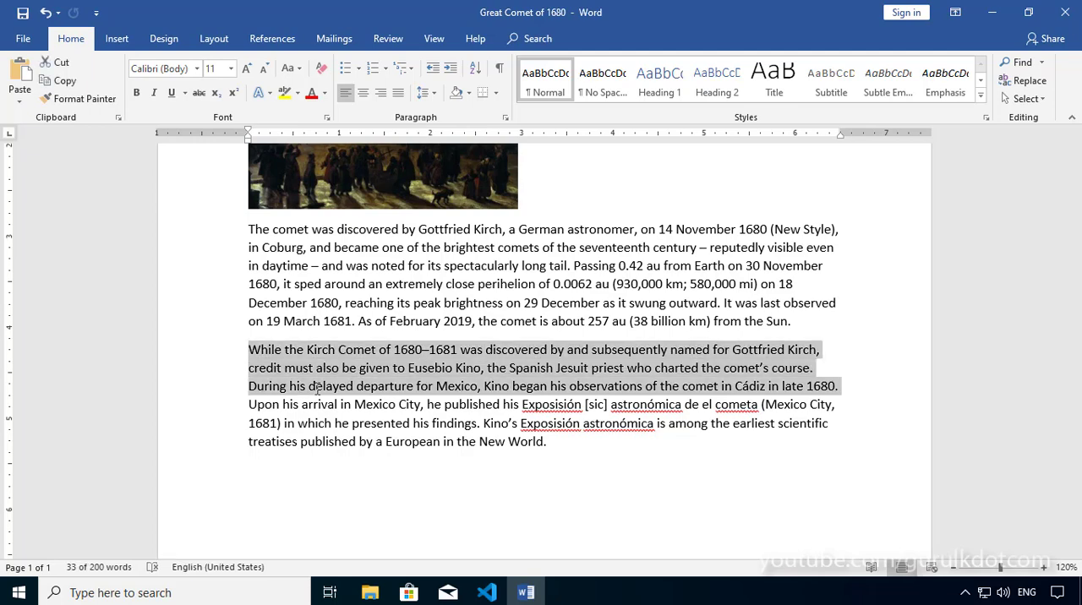
key("shift+Down")
key("shift+Down")
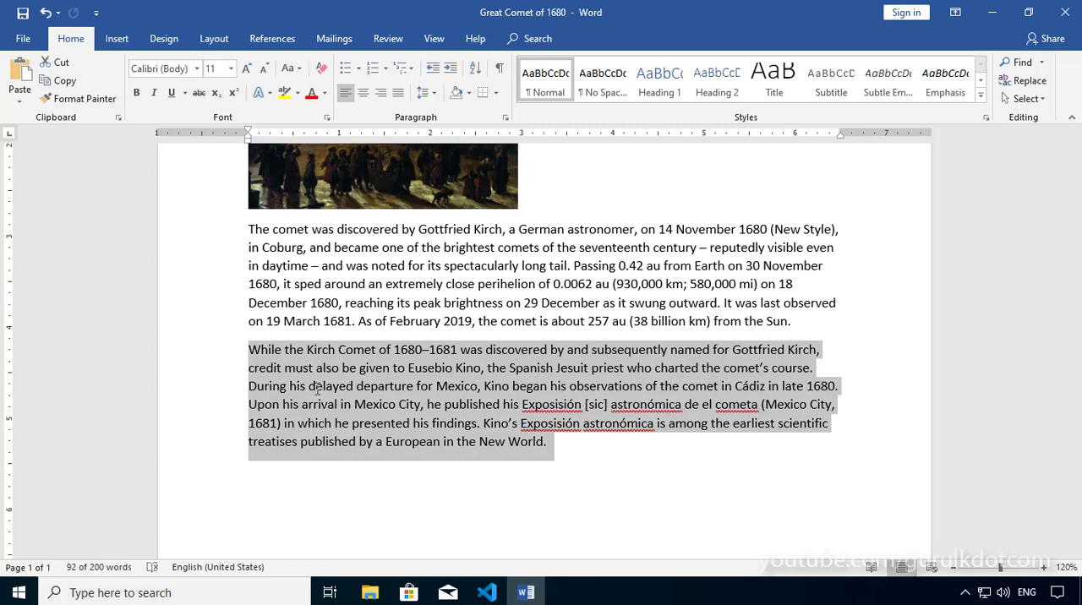
Step: Shrink the selection line by line to "the Spanish", then extend it one line down into "began his"
key("shift+Up")
key("shift+Up")
key("shift+Up")
key("shift+Up")
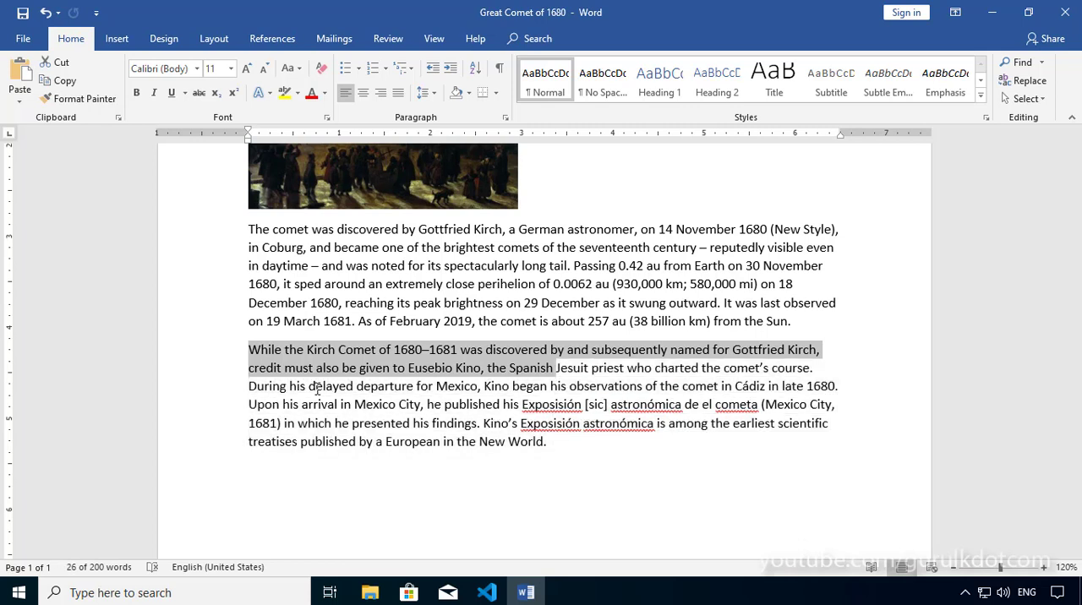
key("shift+Down")
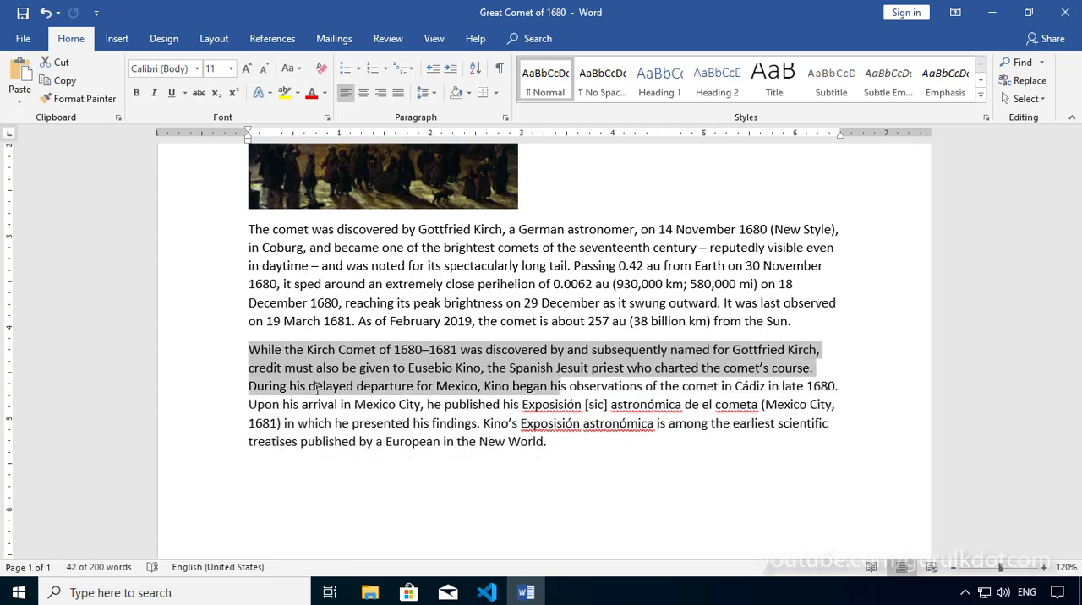
Step: Extend the selection character by character into "observations", then shrink it back to within "began his"
key("shift+Right")
key("shift+Right")
key("shift+Right")
key("shift+Right")
key("shift+Right")
key("shift+Right")
key("shift+Right")
key("shift+Right")
key("shift+Right")
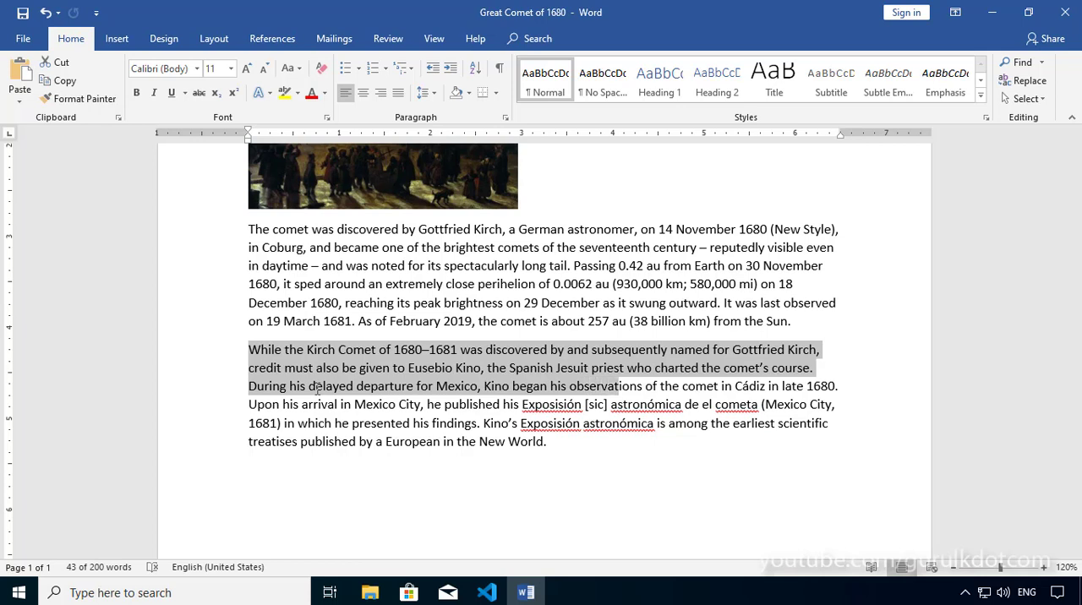
key("shift+Right")
key("shift+Right")
key("shift+Right")
key("shift+Right")
key("shift+Right")
key("shift+Left")
key("shift+Left")
key("shift+Left")
key("shift+Left")
key("shift+Left")
key("shift+Left")
key("shift+Left")
key("shift+Left")
key("shift+Left")
key("shift+Left")
key("shift+Left")
key("shift+Left")
key("shift+Left")
key("shift+Left")
key("shift+Left")
key("shift+Left")
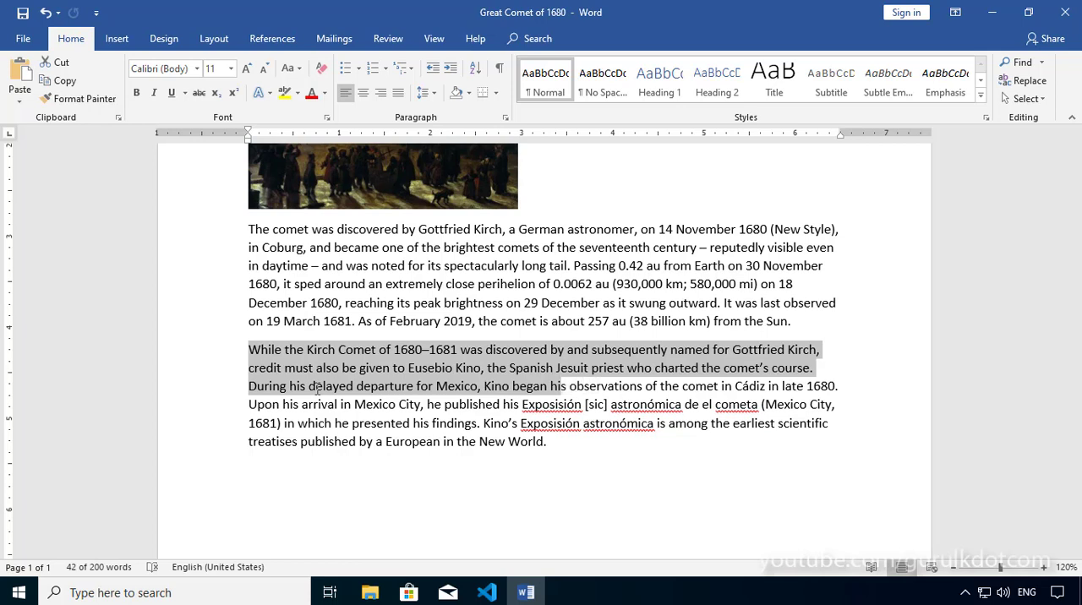
Step: Extend the selection character by character through "observations of" in the paragraph's third line
key("shift+Right")
key("shift+Right")
key("shift+Right")
key("shift+Right")
key("shift+Right")
key("shift+Right")
key("shift+Right")
key("shift+Right")
key("shift+Right")
key("shift+Right")
key("shift+Right")
key("shift+Right")
key("shift+Right")
key("shift+Right")
key("shift+Right")
key("shift+Right")
key("shift+Right")
key("shift+Right")
key("shift+Right")
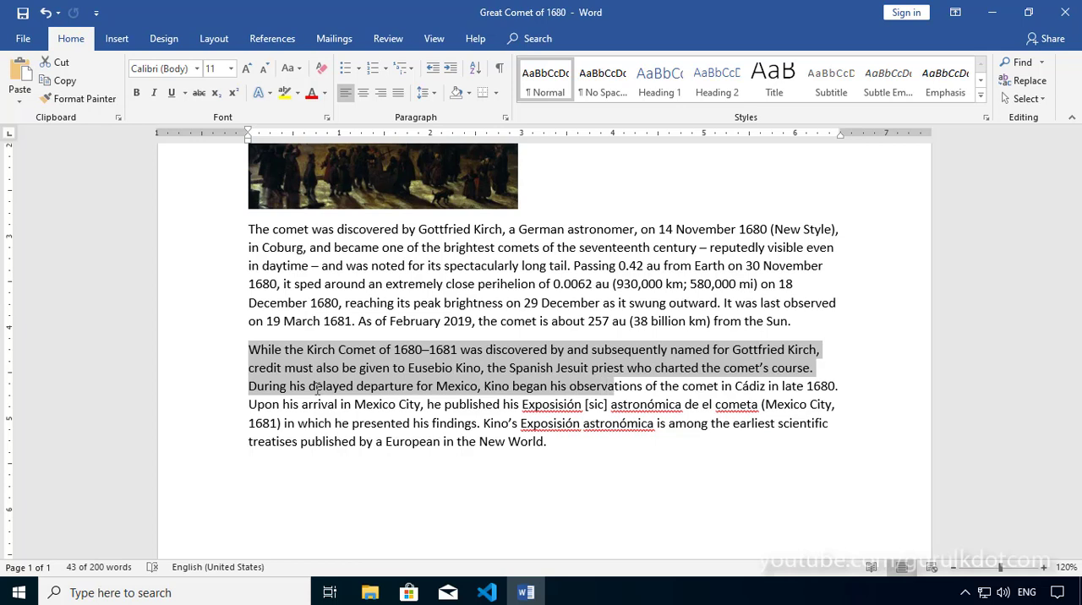
key("shift+Right")
key("shift+Right")
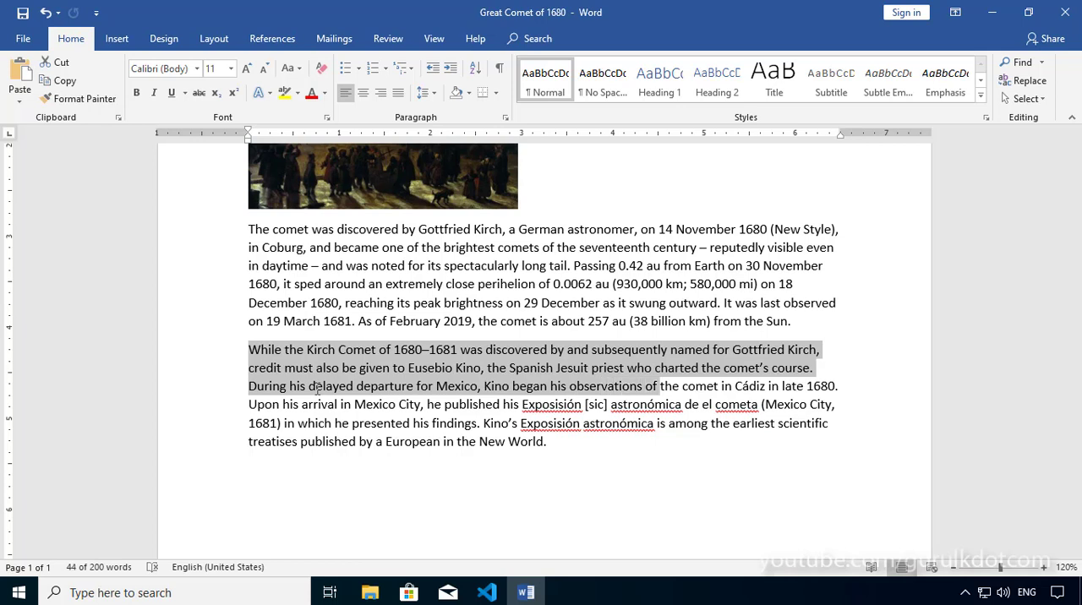
Step: Extend the selection two lines down and back up, then shorten it by characters to end within "observations"
key("shift+Down")
key("shift+Down")
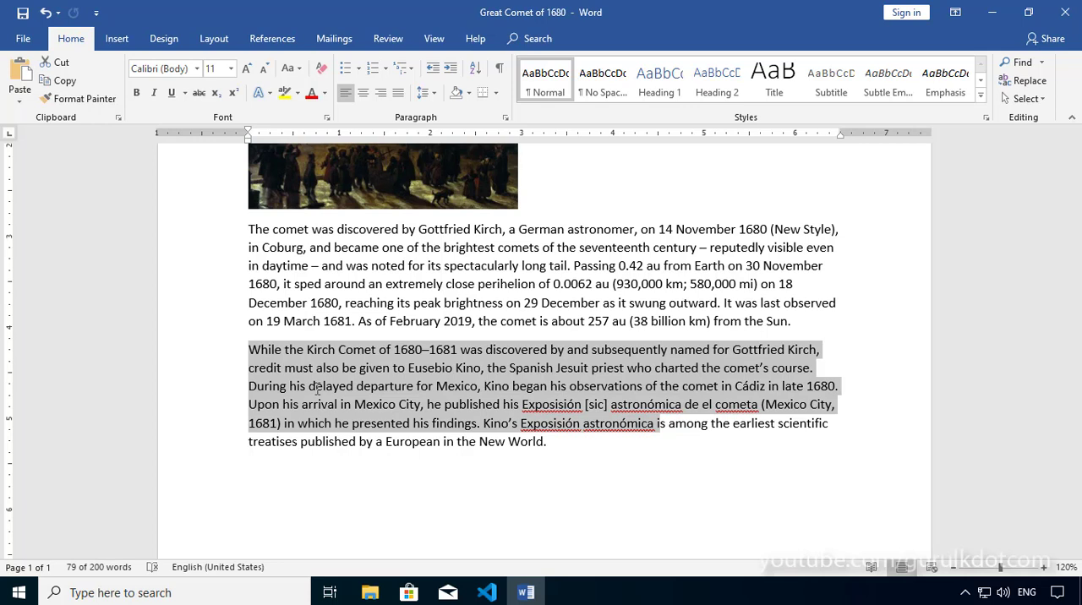
key("shift+Up")
key("shift+Up")
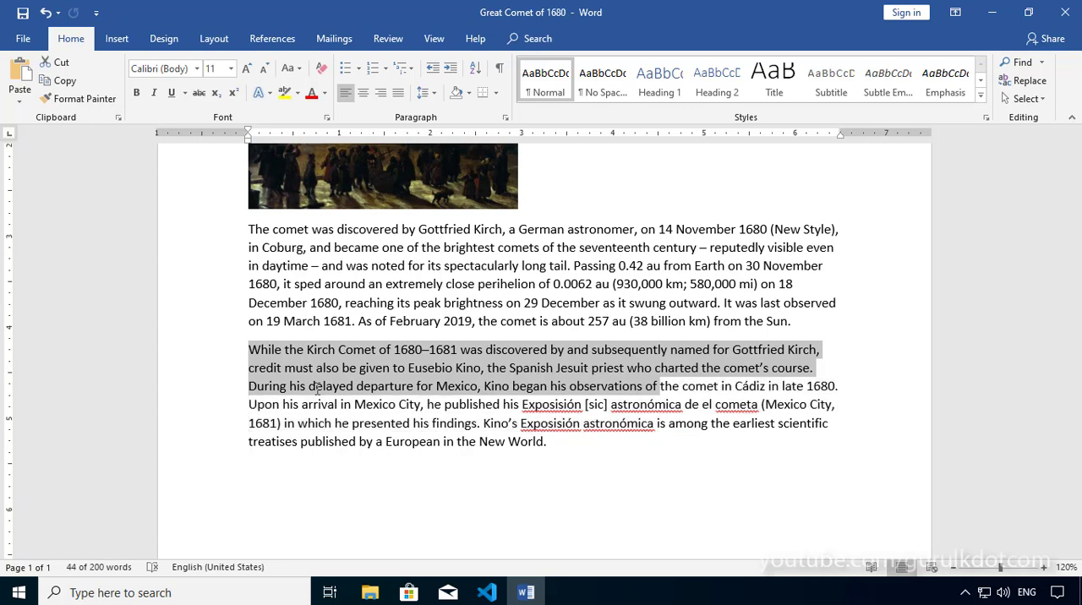
key("shift+Left")
key("shift+Left")
key("shift+Left")
key("shift+Left")
key("shift+Left")
key("shift+Left")
key("shift+Left")
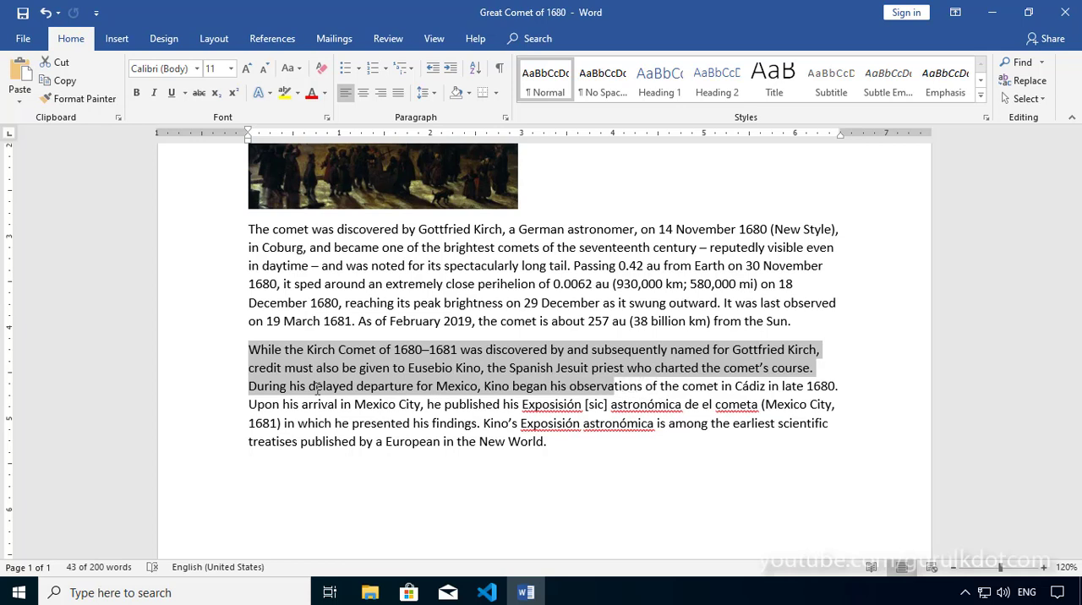
Step: Shorten the selection character by character from within "observations" back to within "began his" in the paragraph's third line
key("shift+Left")
key("shift+Left")
key("shift+Left")
key("shift+Left")
key("shift+Left")
key("shift+Left")
key("shift+Left")
key("shift+Left")
key("shift+Left")
key("shift+Left")
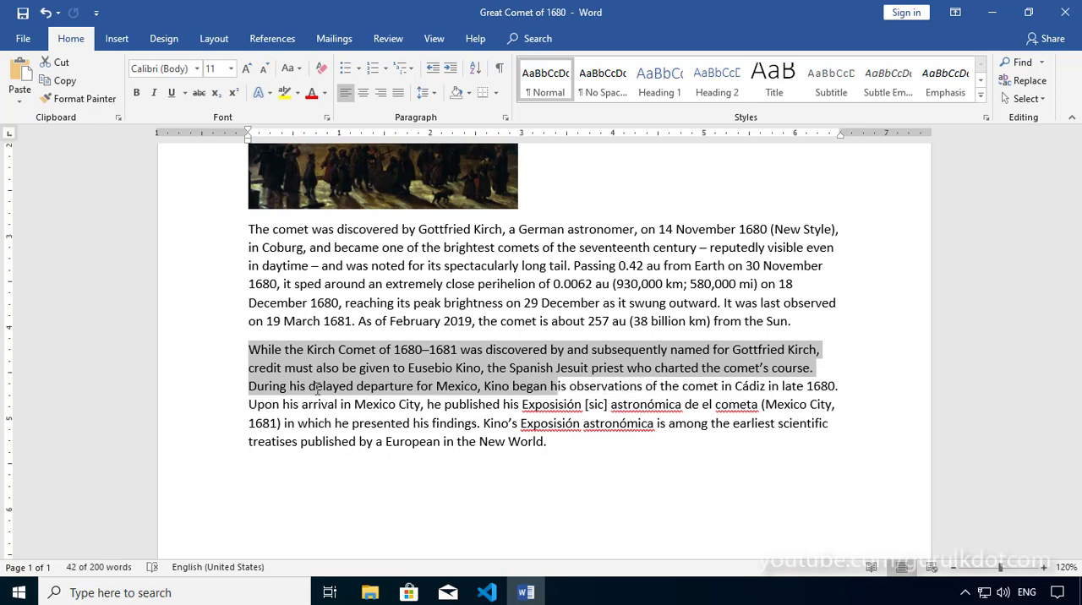
key("shift+Left")
key("shift+Left")
Step: Extend the selection by three characters and shrink it back, then clear it by placing the insertion point in "During"
key("shift+Right")
key("shift+Right")
key("shift+Right")
key("shift+Right")
key("shift+Right")
key("shift+Left")
key("shift+Left")
key("shift+Left")
key("shift+Left")
key("shift+Left")
key("shift+Left")
left_click(281, 387)
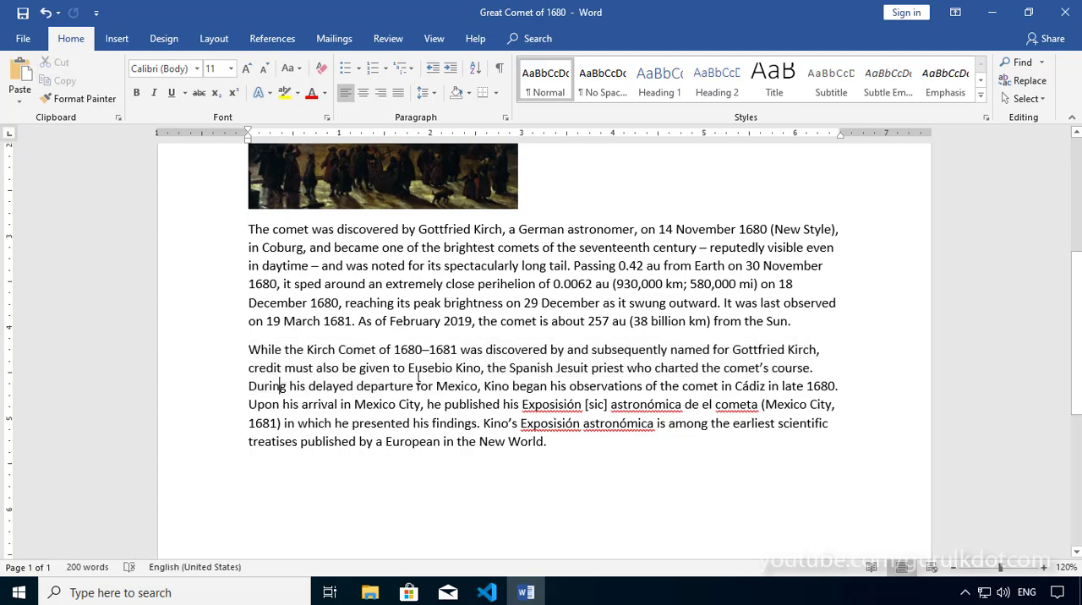
Step: Select the word "spectacularly" in the paragraph below the picture, then select that entire paragraph
scroll(486, 404, "up", 1)
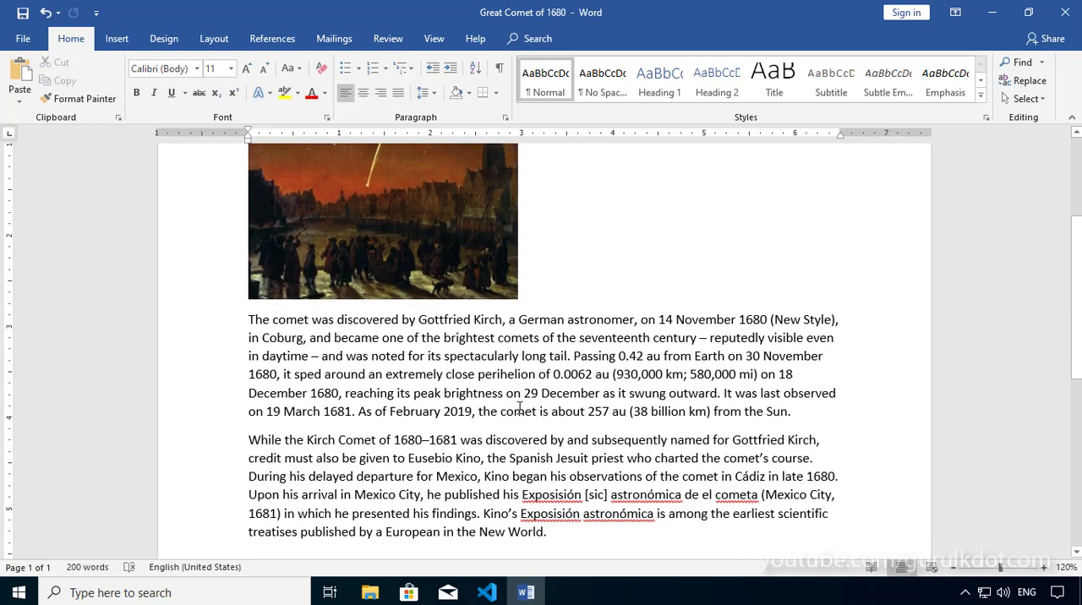
scroll(519, 407, "up", 2)
scroll(519, 408, "up", 1)
scroll(521, 408, "down", 2)
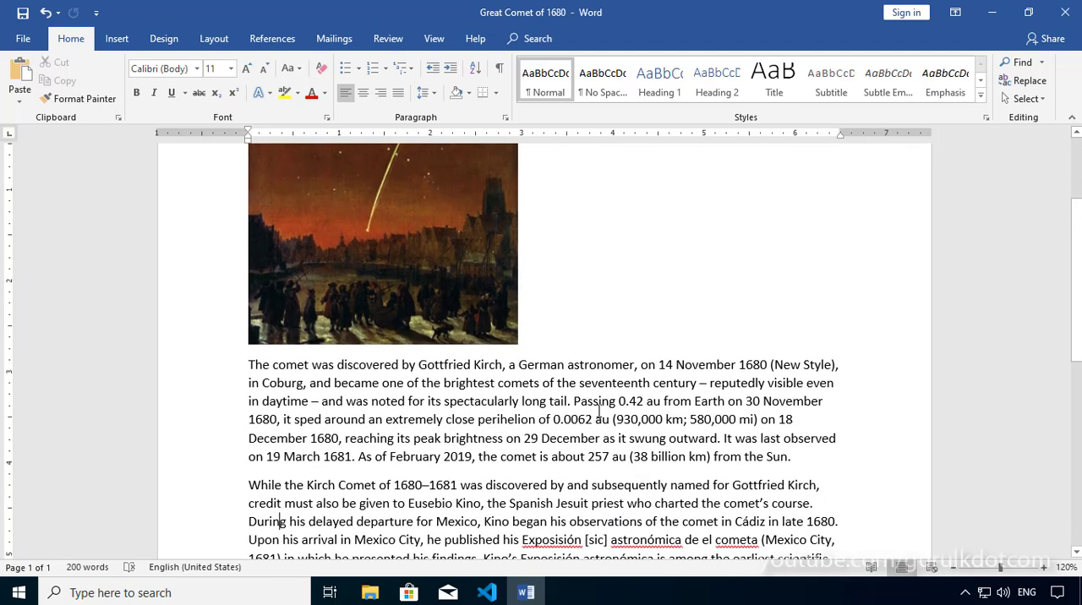
scroll(599, 412, "down", 1)
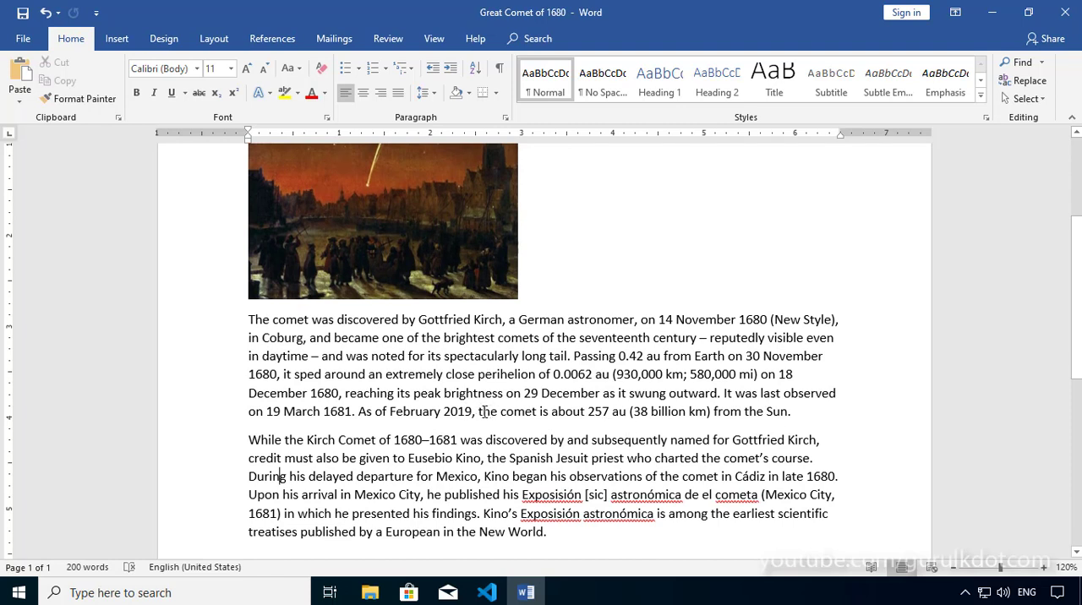
double_click(472, 356)
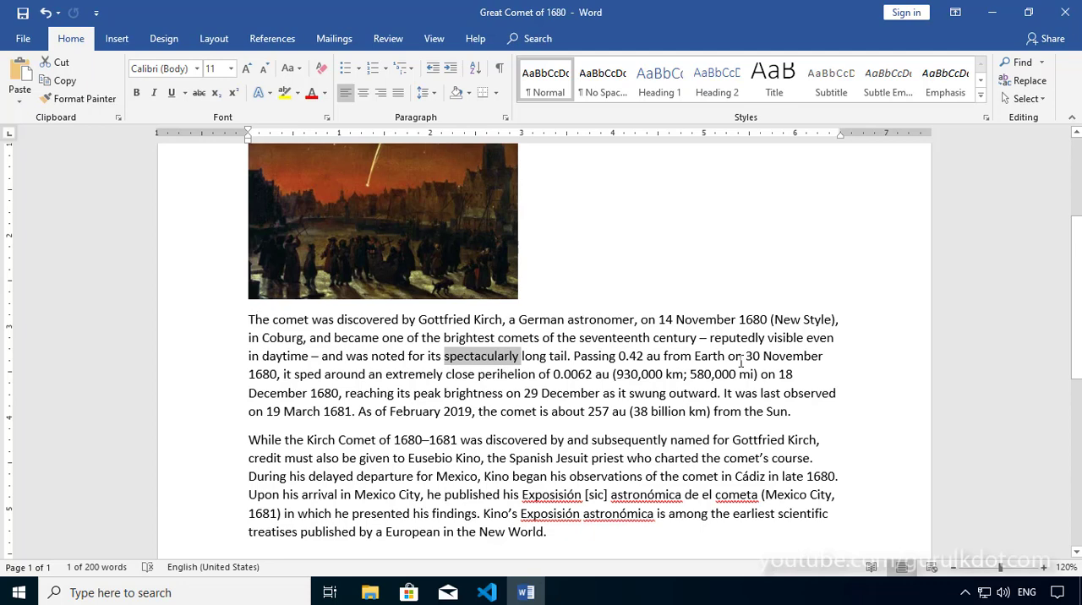
triple_click(357, 360)
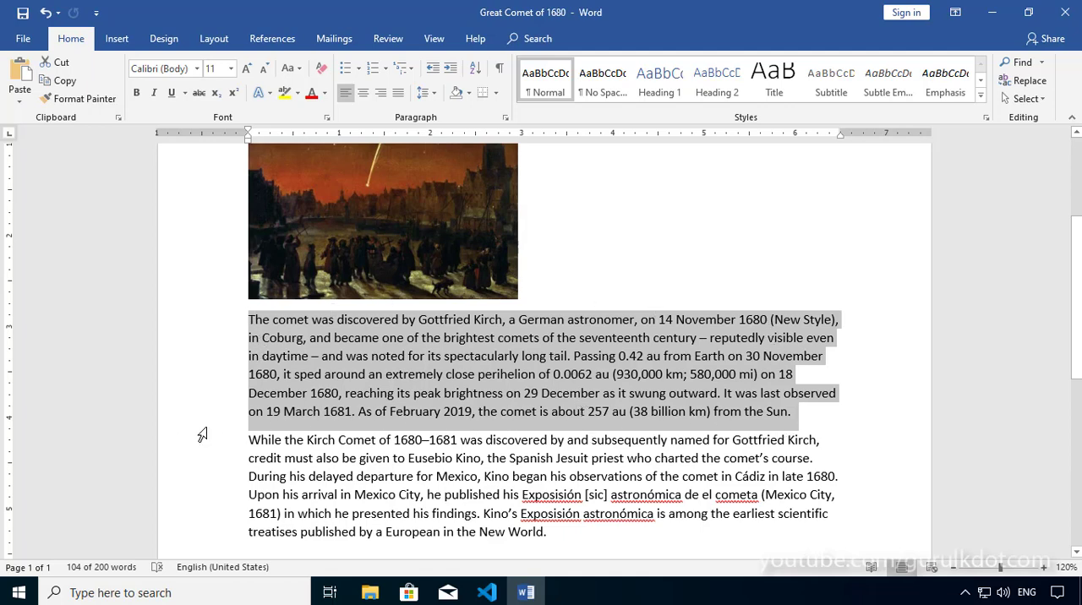
Step: Clear the selection by placing the insertion point after "was" in the last paragraph's first line, and zoom the document to 292%
left_click(483, 443)
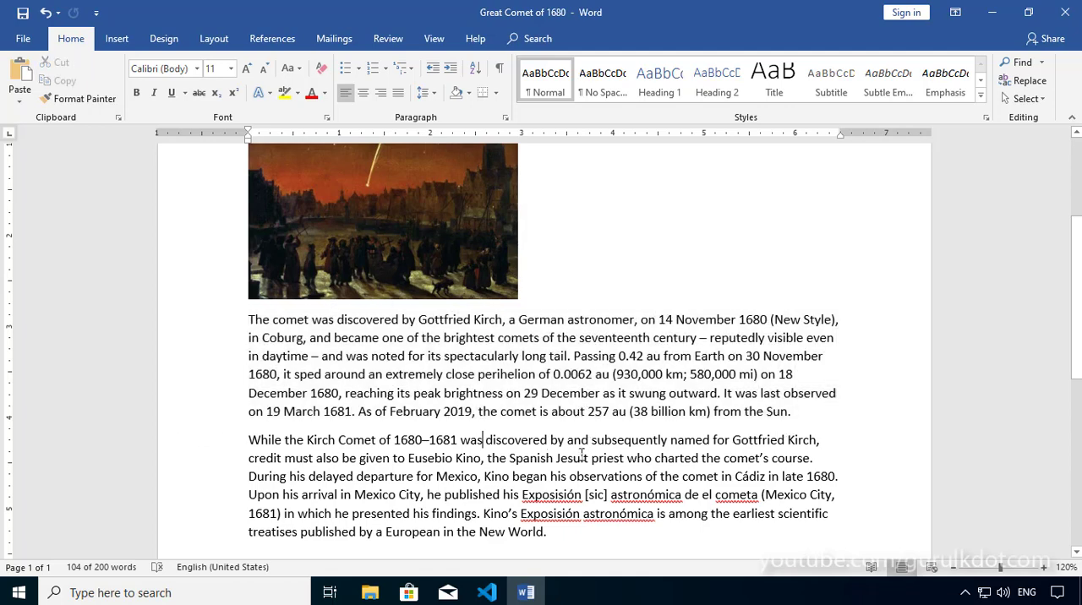
scroll(581, 457, "up", 4)
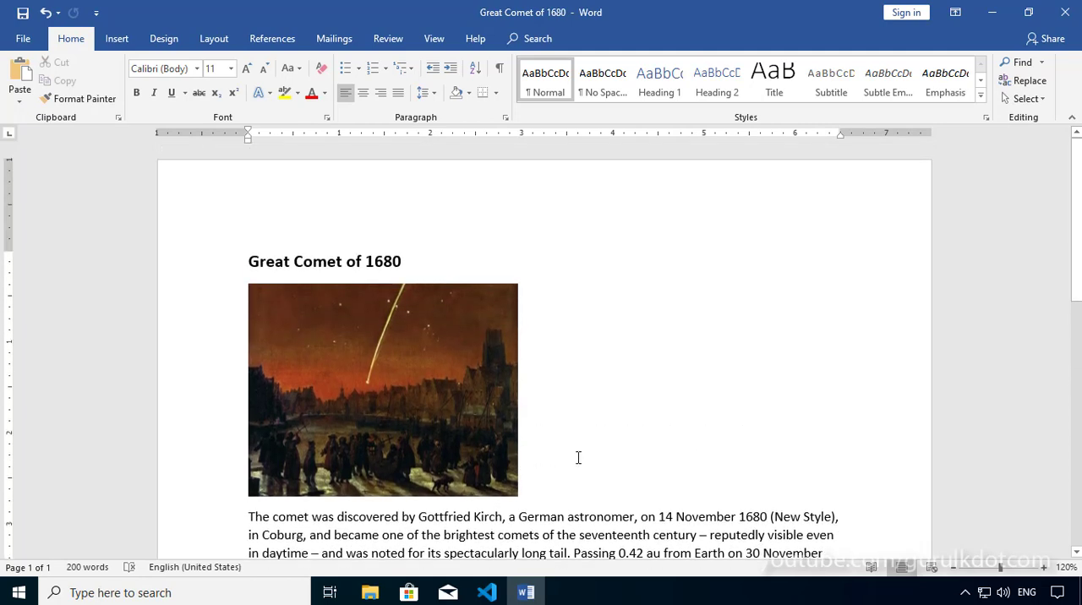
scroll(578, 457, "down", 6)
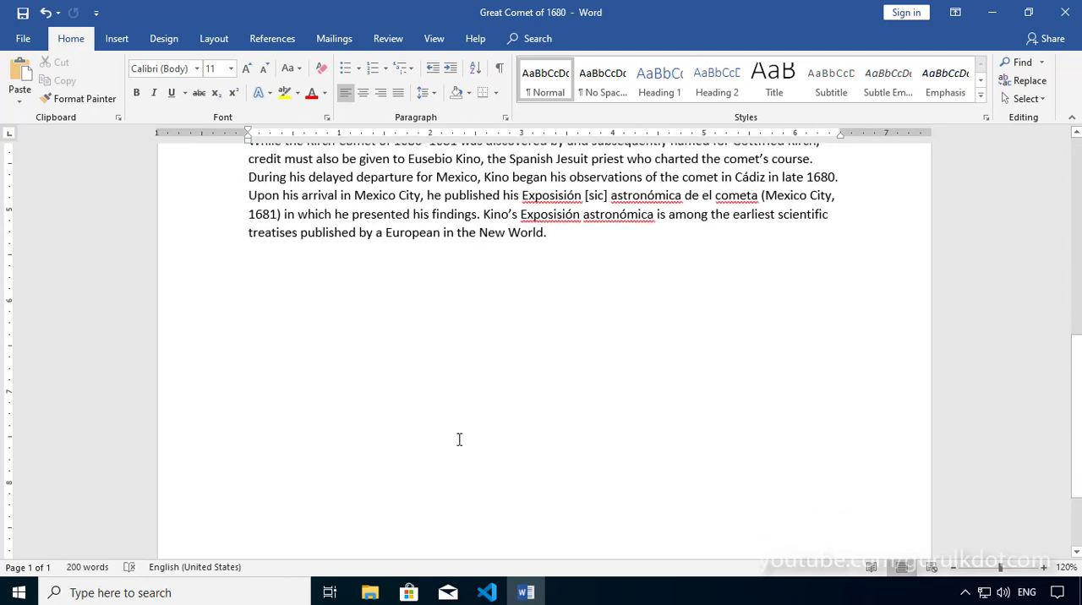
scroll(492, 443, "up", 3)
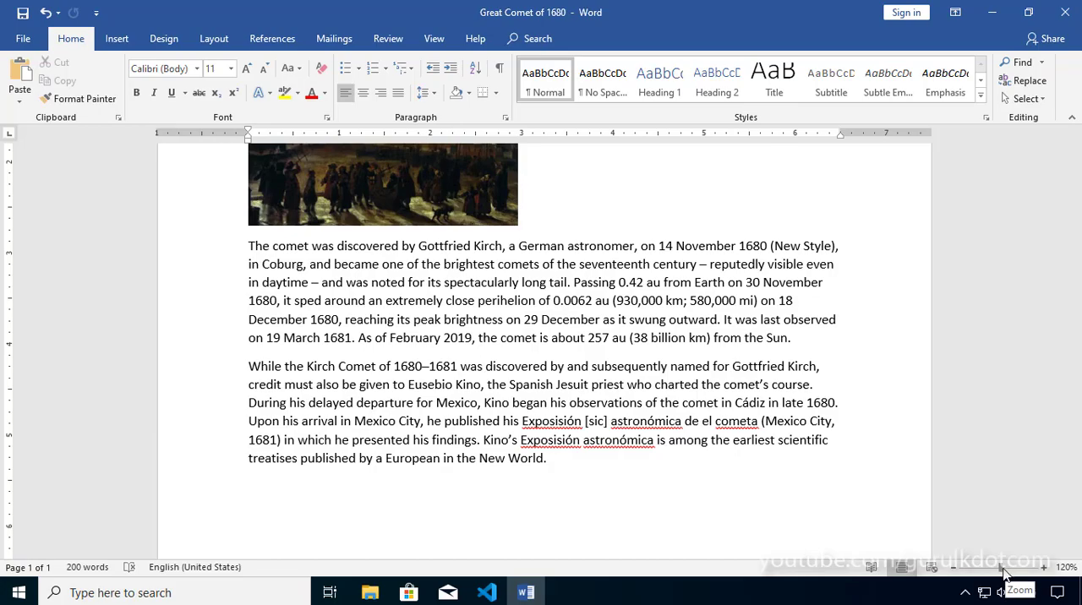
left_click_drag(1005, 573, 1047, 573)
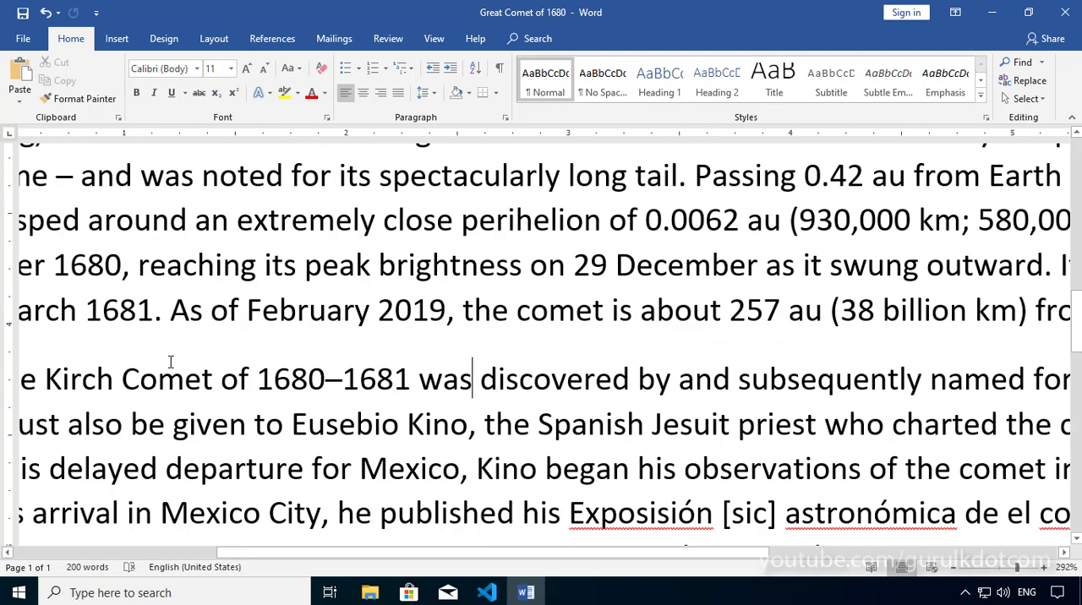